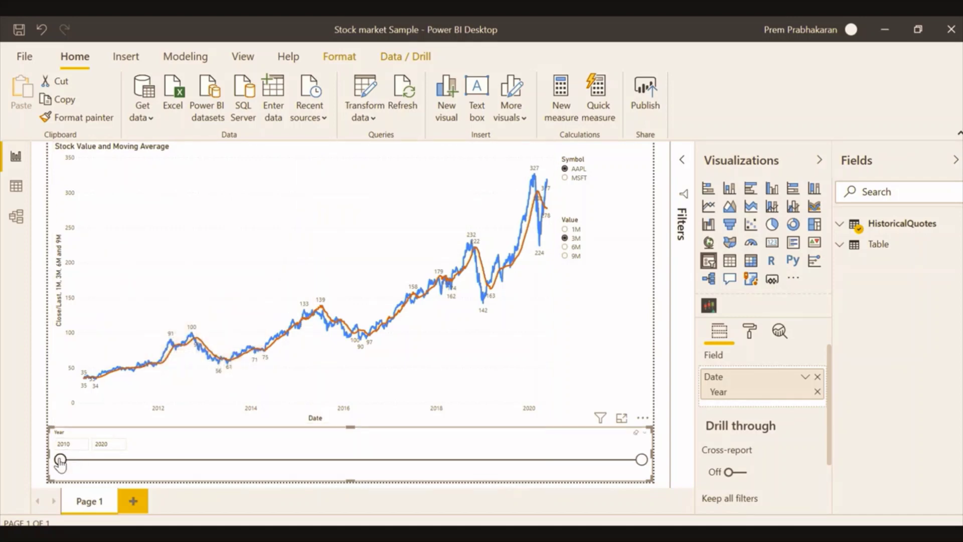
Step: Move the Year slicer's start from 2010 to 2018 so the chart covers 2018–2020
left_click_drag(313, 459, 524, 458)
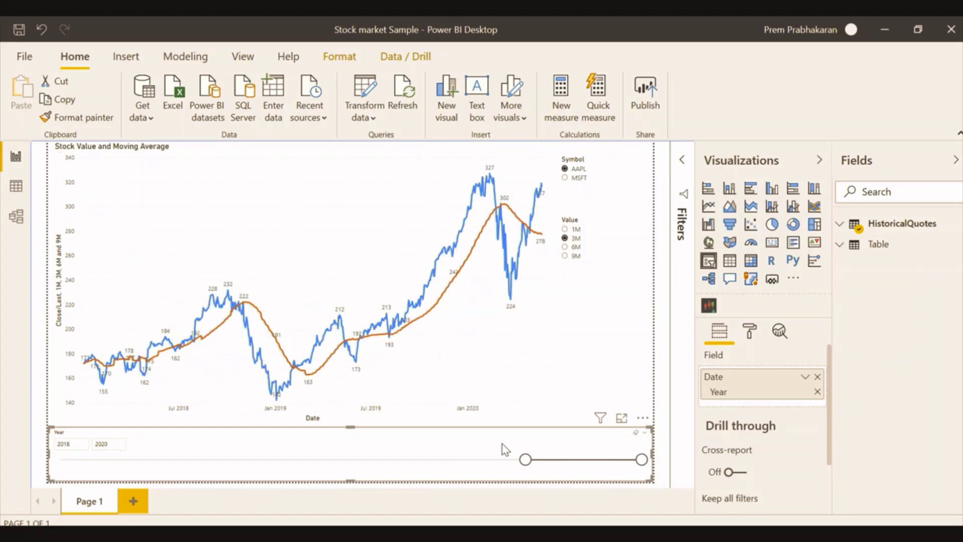
mouse_move(231, 295)
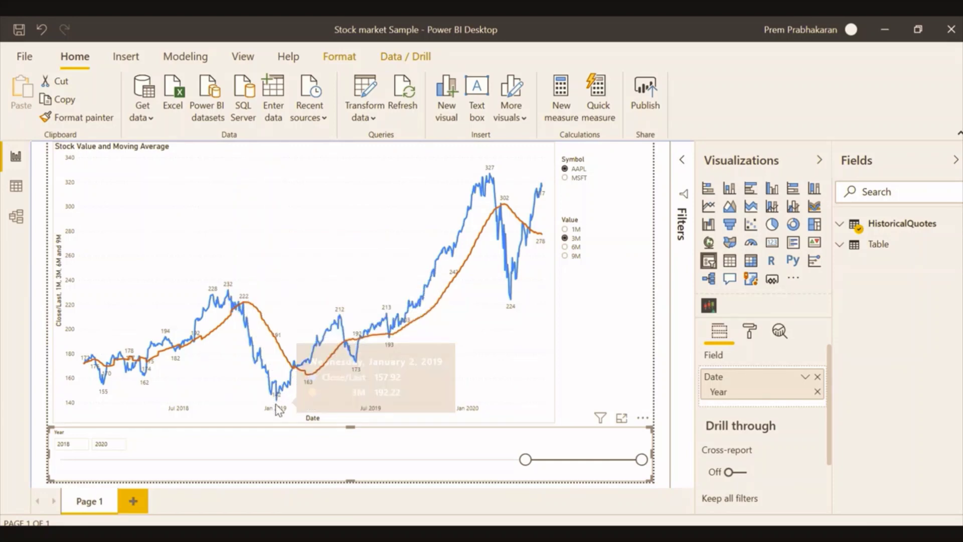
mouse_move(279, 406)
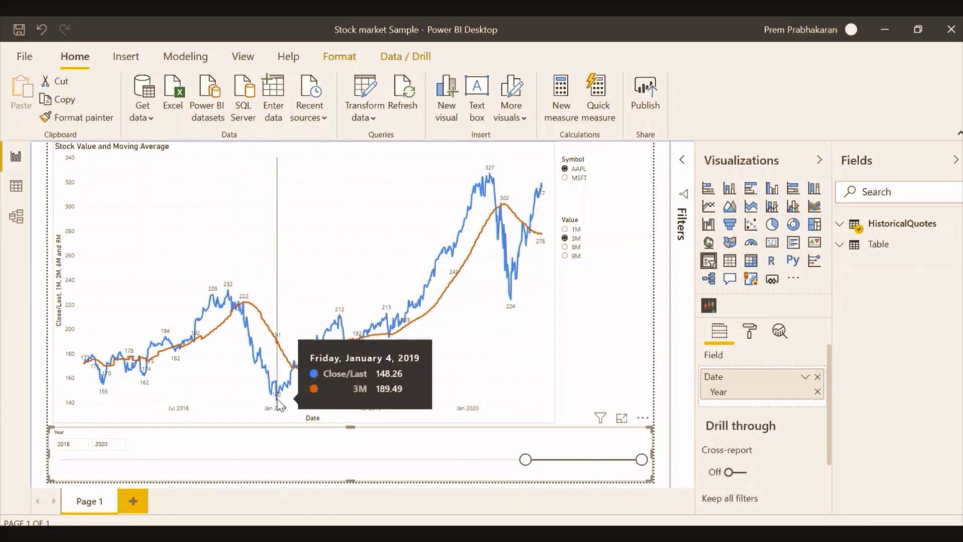
left_click(584, 180)
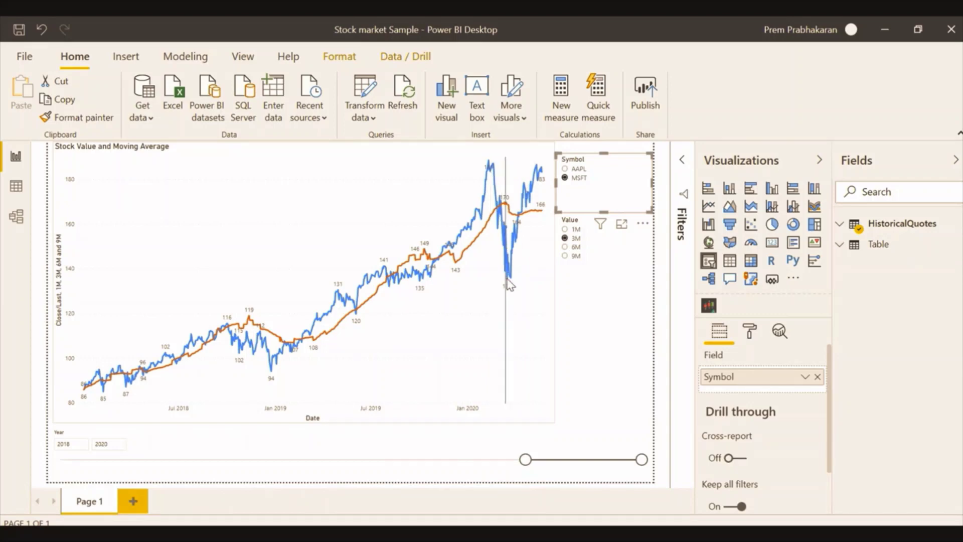
left_click(576, 170)
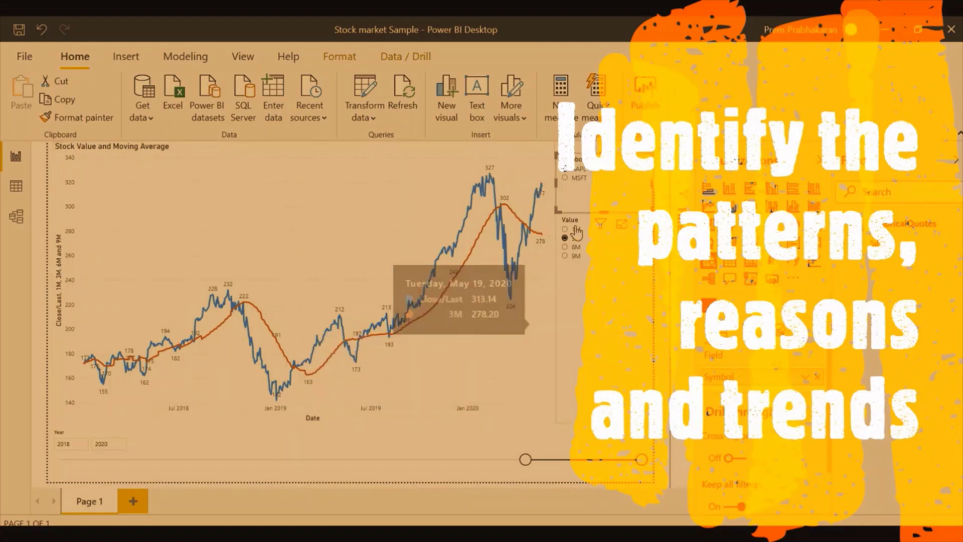
Step: Choose MSFT in the Symbol slicer so the chart plots MSFT against its 3M average
left_click(578, 178)
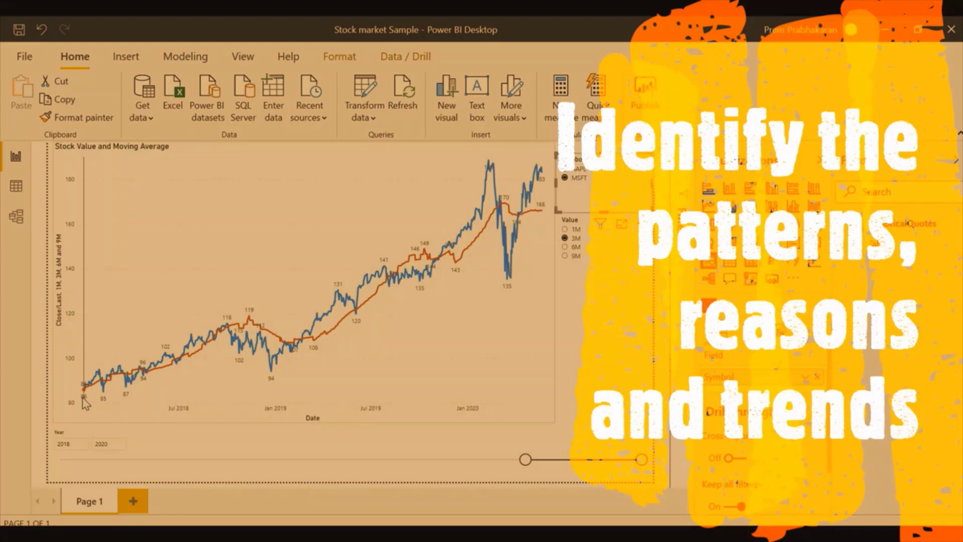
mouse_move(85, 404)
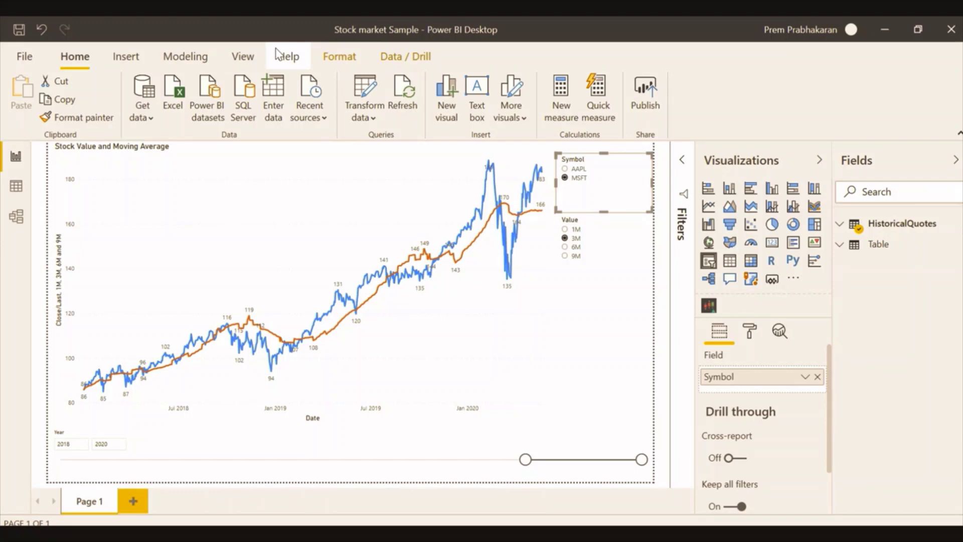
Step: With the line chart selected and HistoricalQuotes fields expanded, bring up the Get more visuals marketplace
left_click(416, 258)
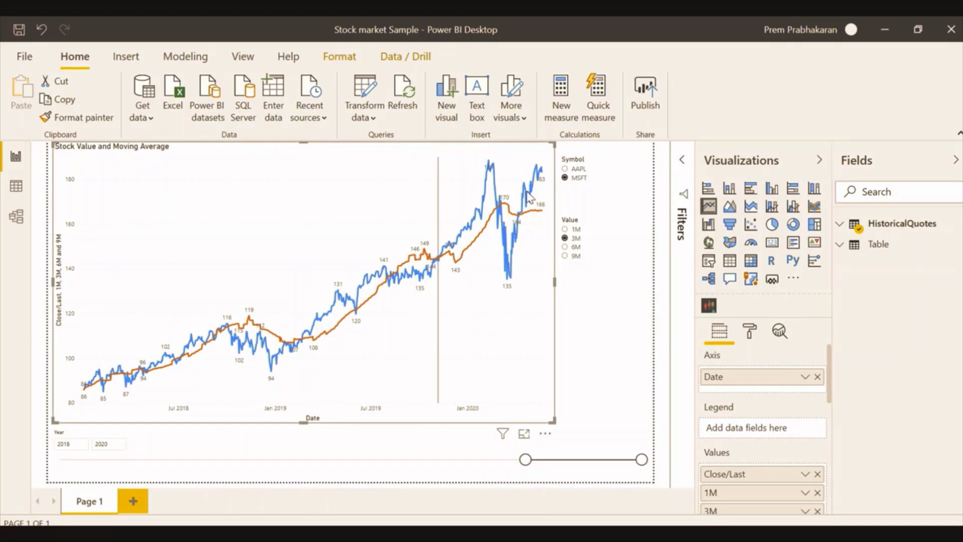
left_click(840, 226)
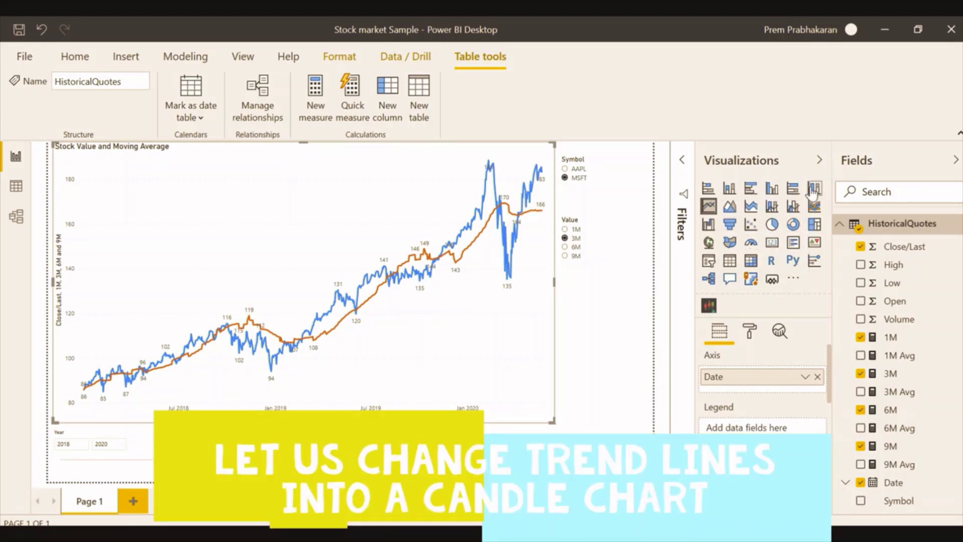
left_click(793, 279)
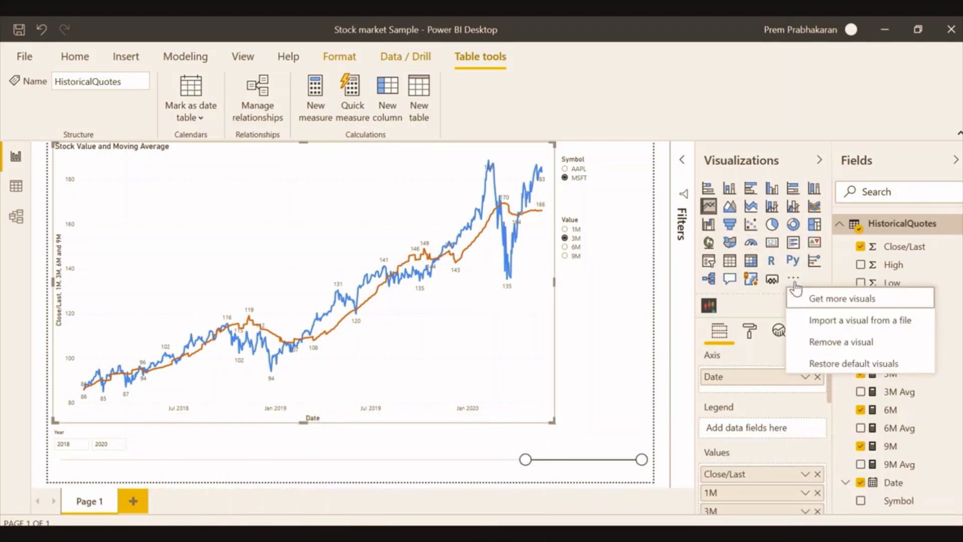
left_click(858, 300)
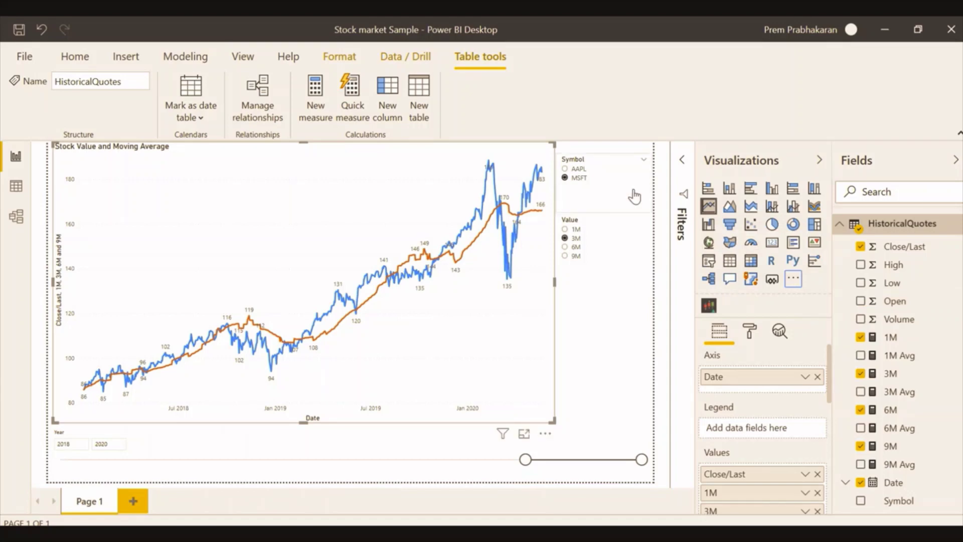
left_click(793, 279)
Step: Search the visuals marketplace for 'candle' and add Candlestick by OKViz
left_click(832, 300)
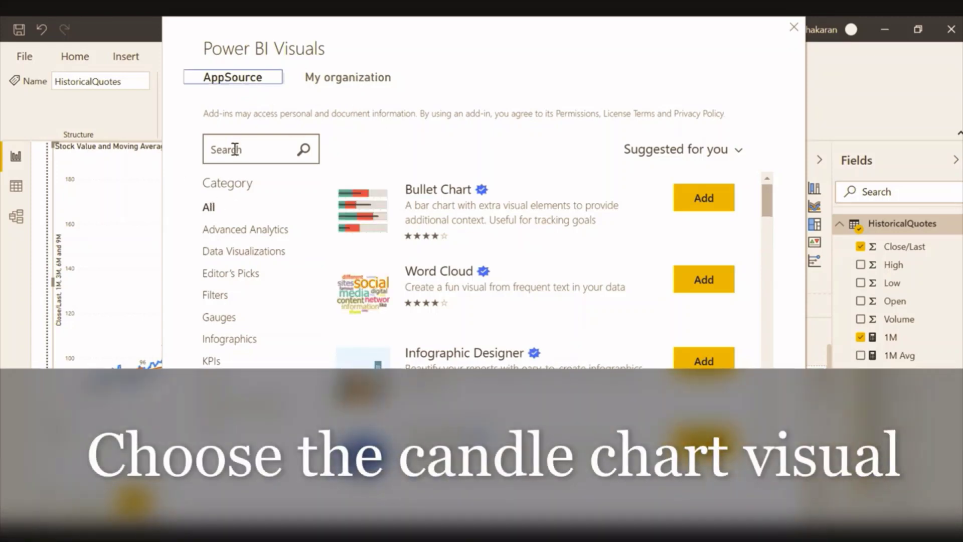
left_click(234, 150)
type("candle")
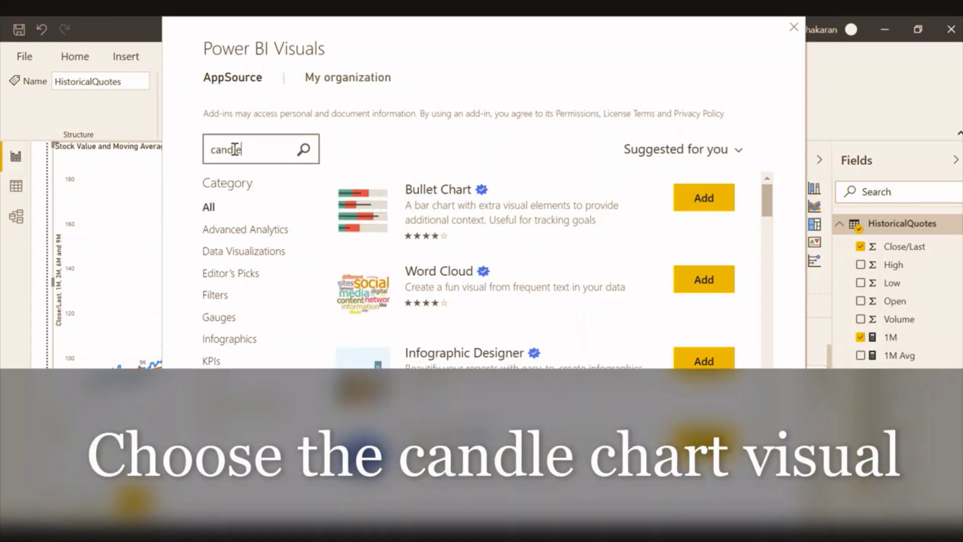
key("Return")
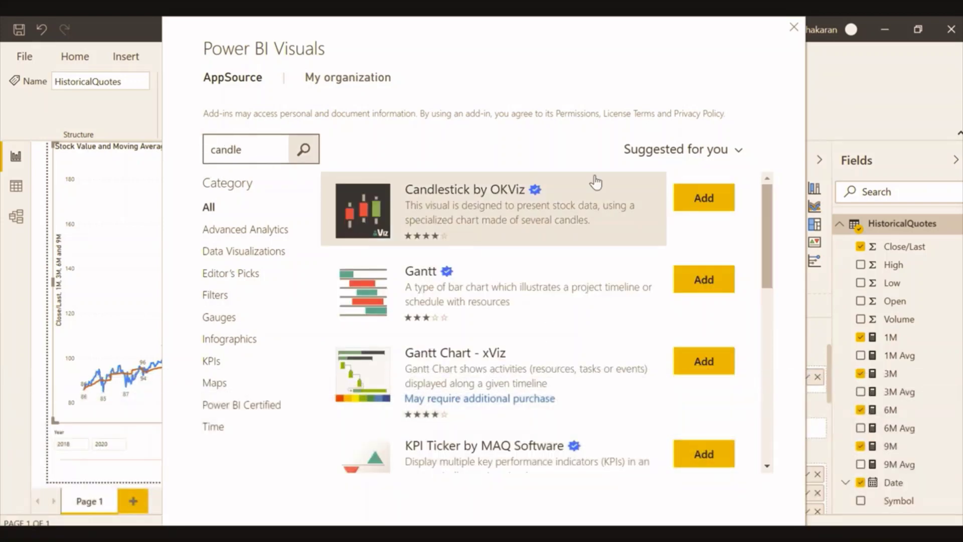
left_click(695, 200)
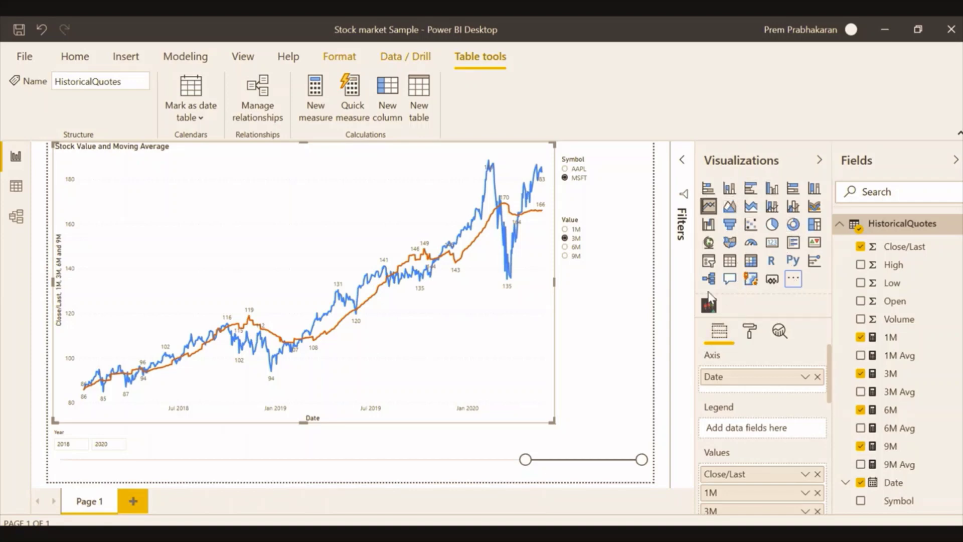
Step: Pin Candlestick by OKViz to the visualizations pane and apply it to the line chart
right_click(709, 306)
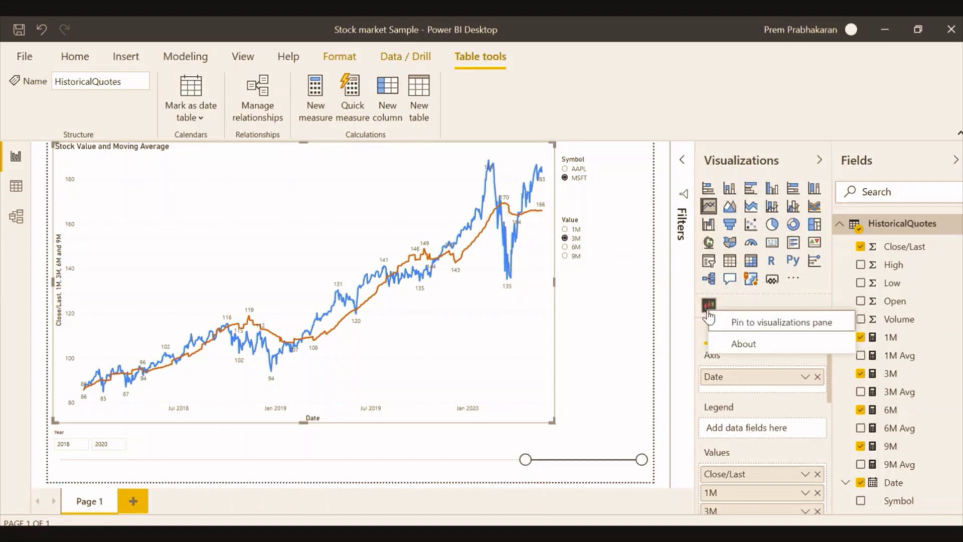
left_click(745, 322)
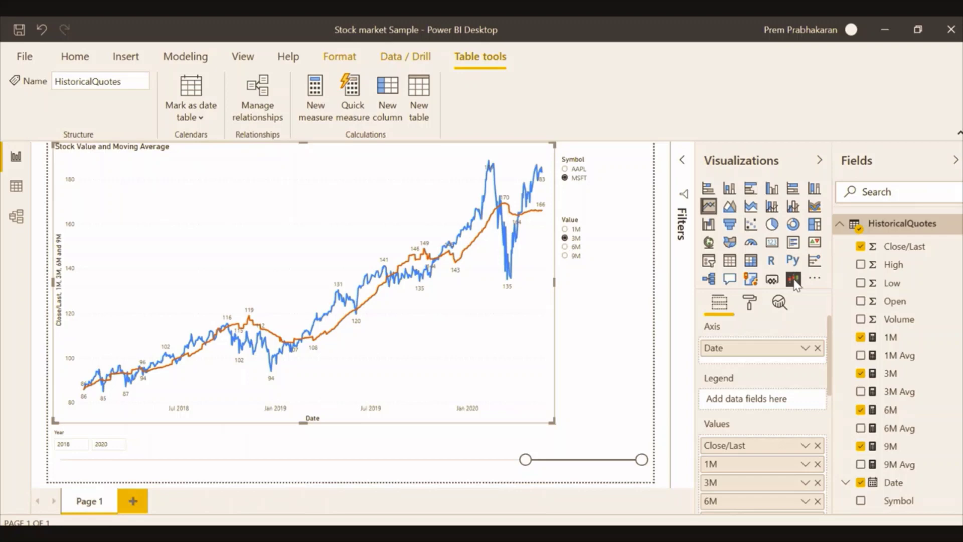
left_click(793, 279)
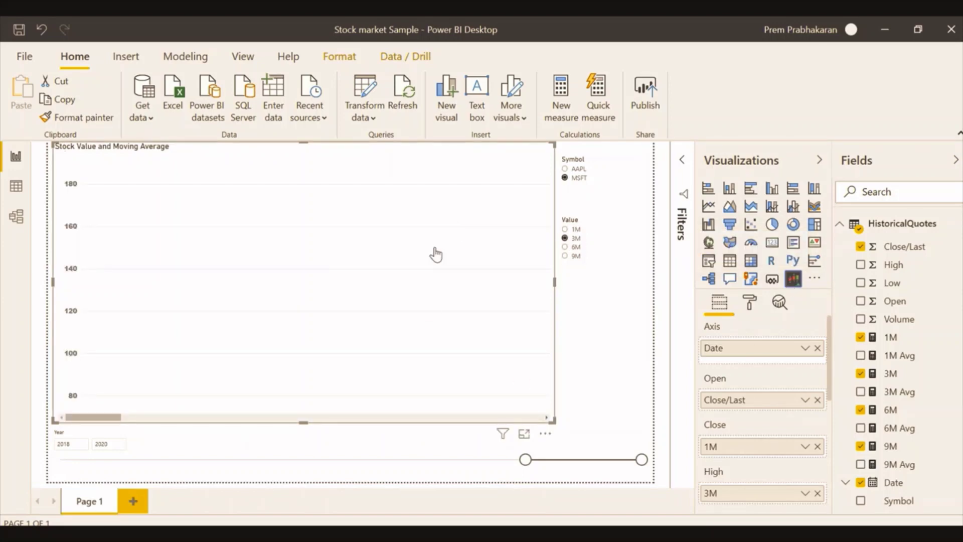
Step: Remove 1M, 3M, 9M and Close/Last from the candlestick chart's field wells
left_click(817, 446)
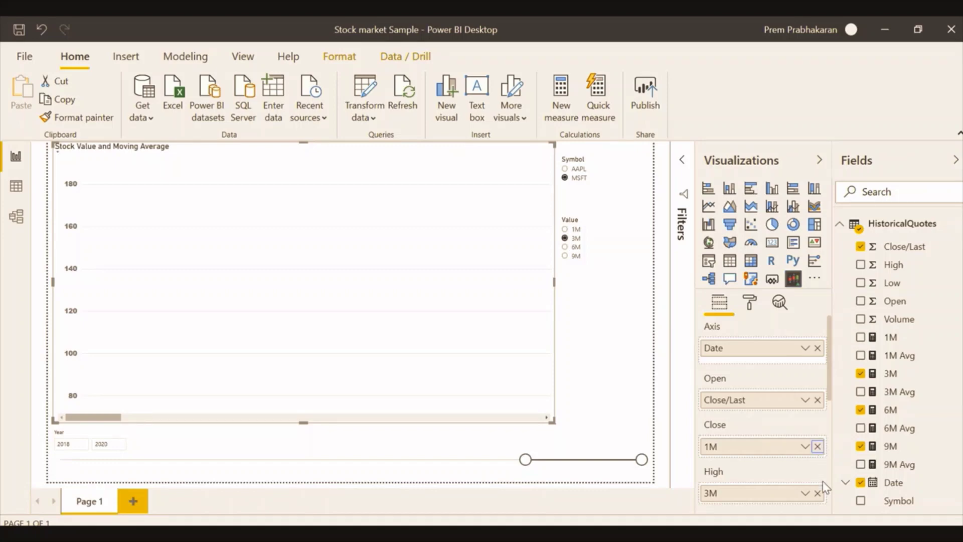
left_click(818, 491)
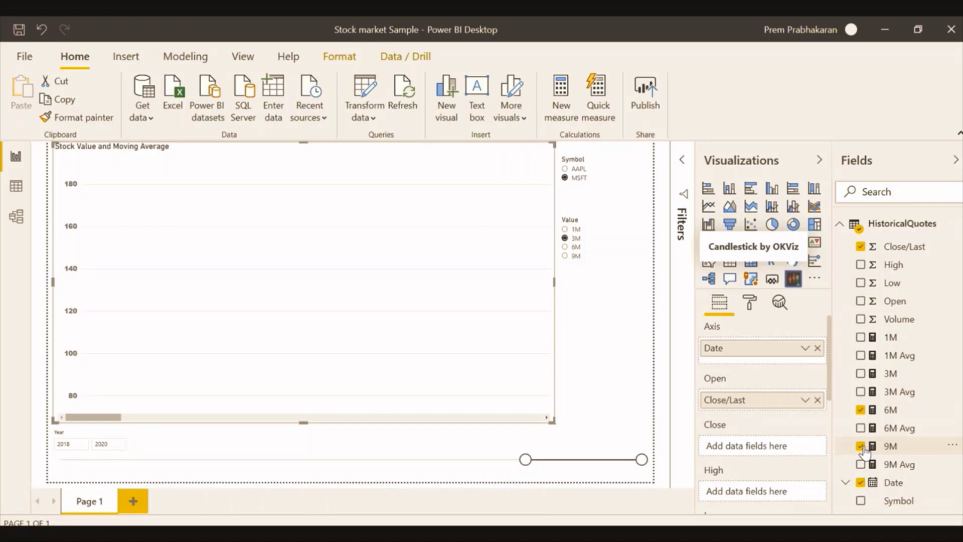
left_click(861, 446)
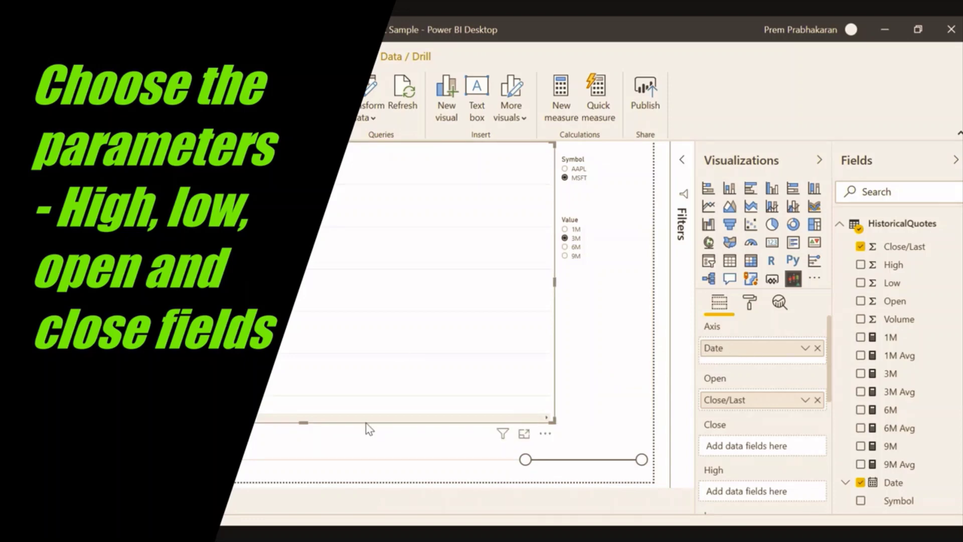
left_click(818, 400)
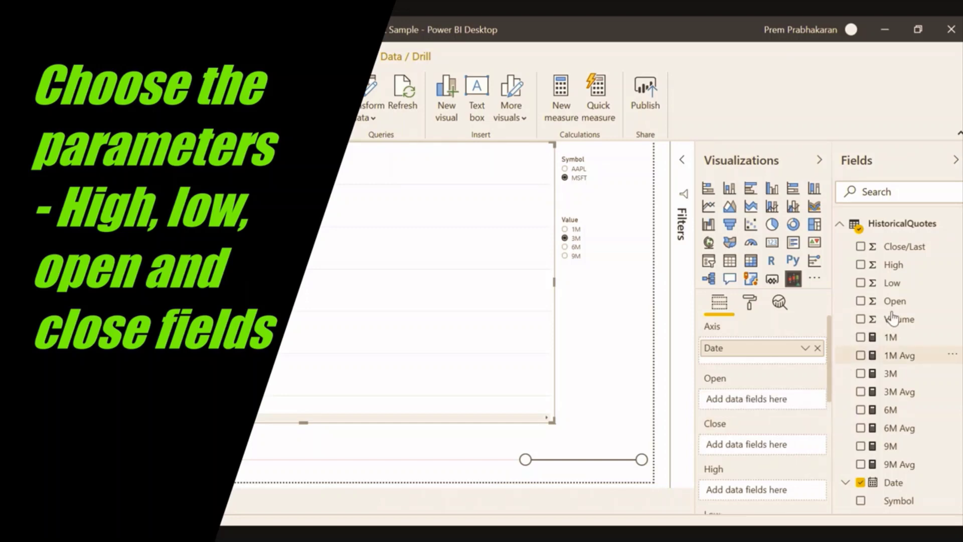
Step: Map the Open, Close/Last, High and Low columns to the candle's Open, Close, High and Low wells
left_click_drag(895, 301, 750, 404)
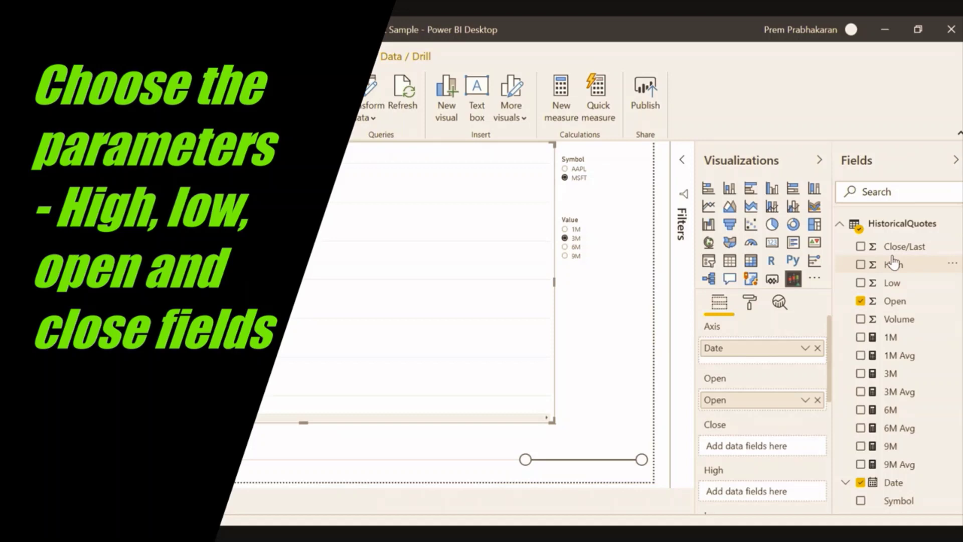
left_click_drag(898, 248, 758, 450)
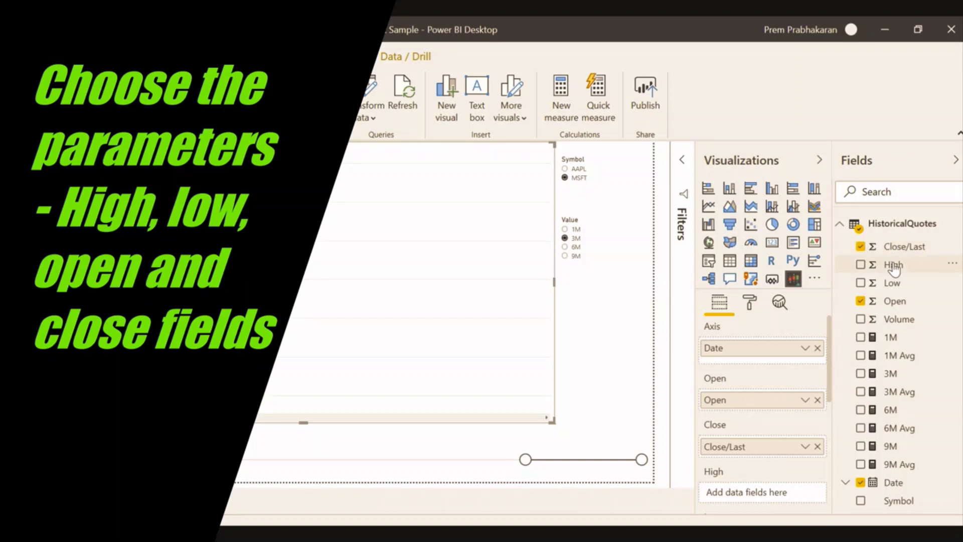
left_click_drag(894, 266, 746, 494)
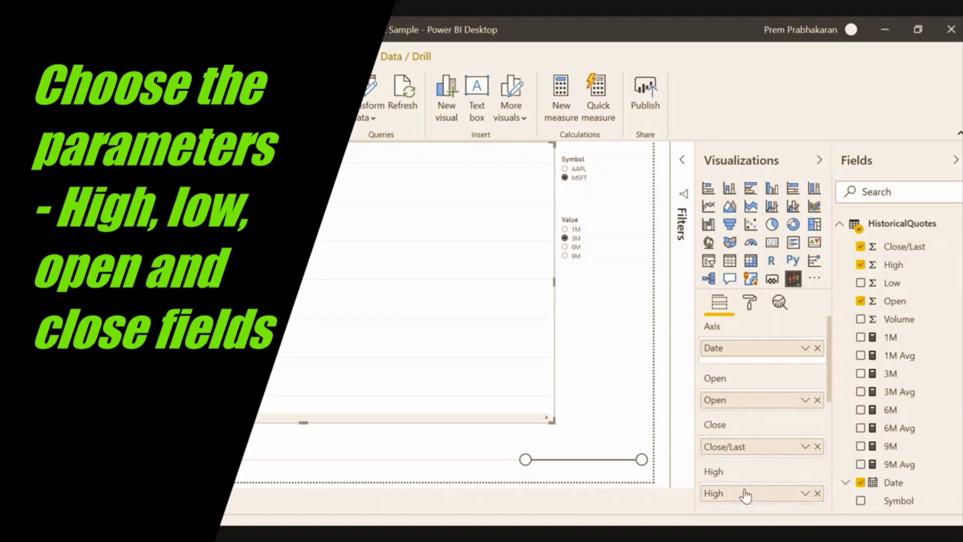
scroll(830, 396, "down", 3)
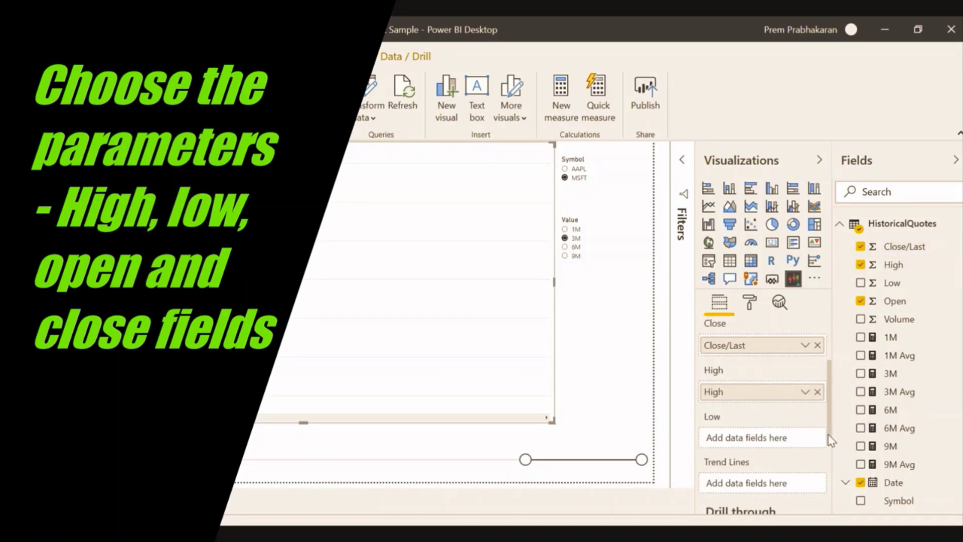
left_click_drag(886, 294, 747, 449)
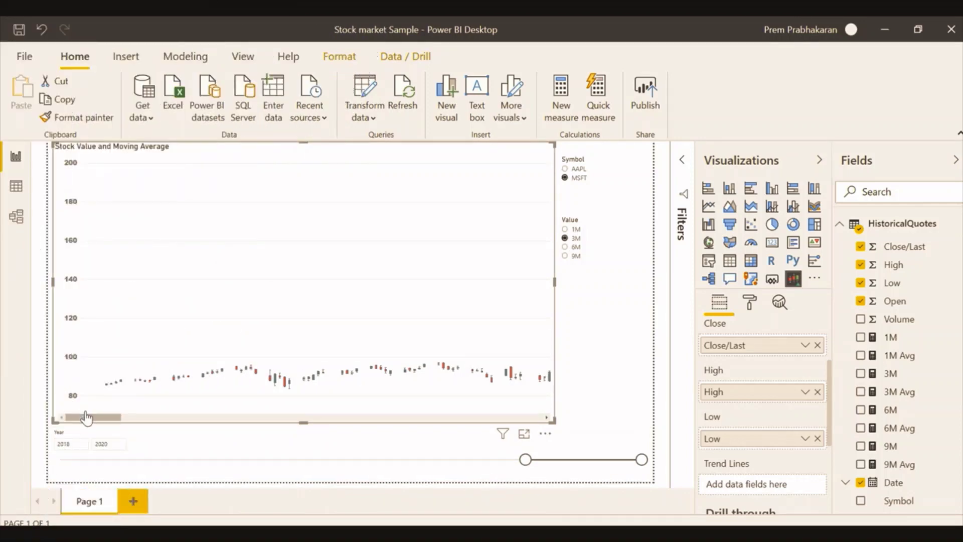
Step: Limit the Year slicer to 2020 only, then bring up the slicer's Format options
left_click_drag(86, 418, 554, 427)
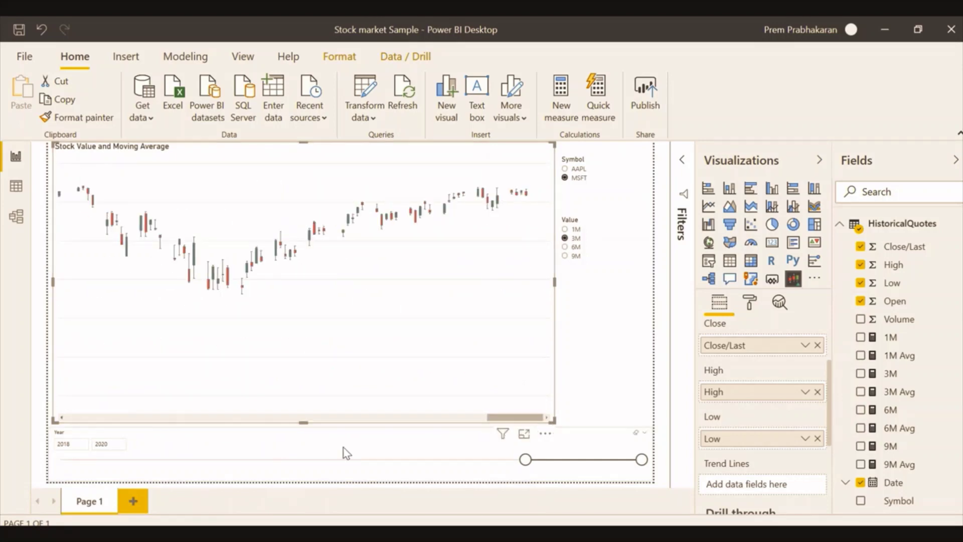
left_click_drag(523, 466, 634, 467)
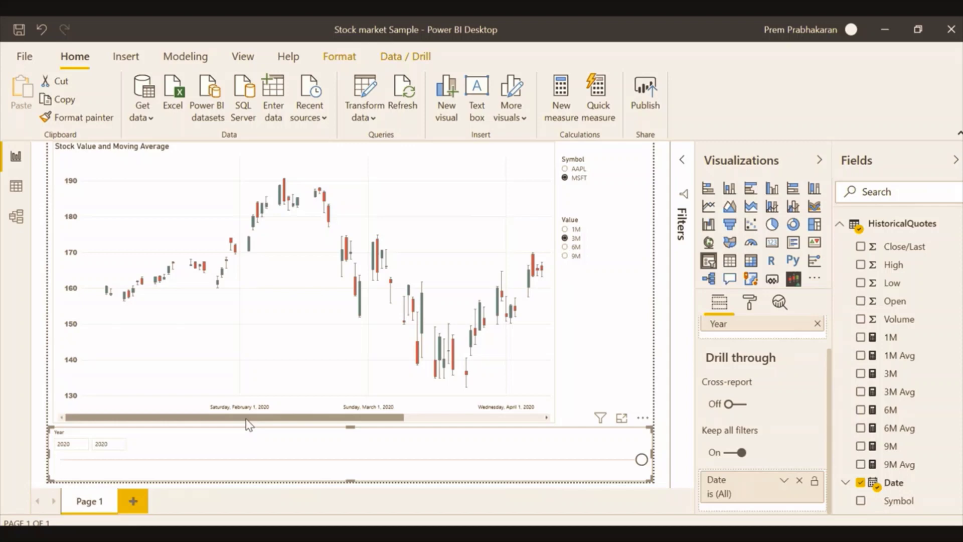
left_click_drag(249, 424, 190, 413)
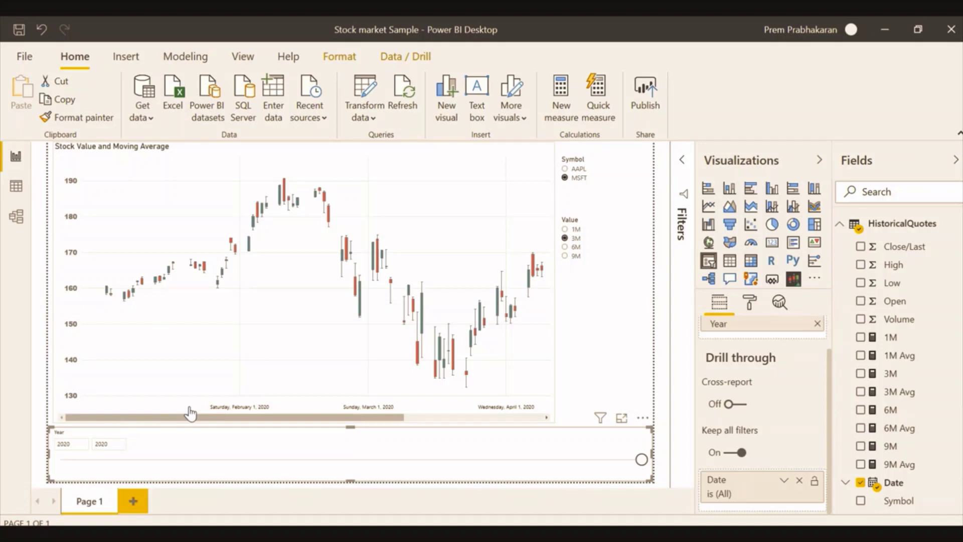
left_click(751, 303)
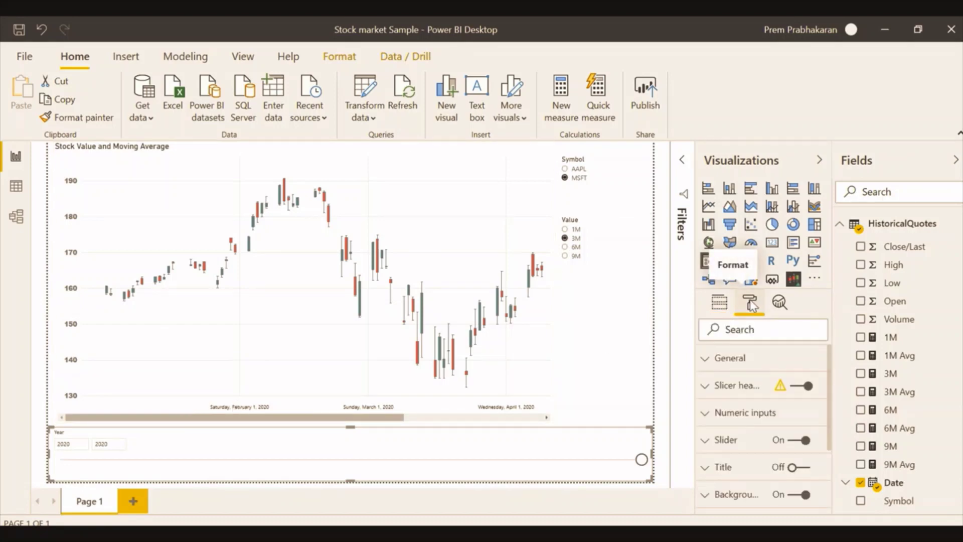
Step: In the candlestick chart's Candles formatting, toggle High/Low caps off and back on
left_click(526, 301)
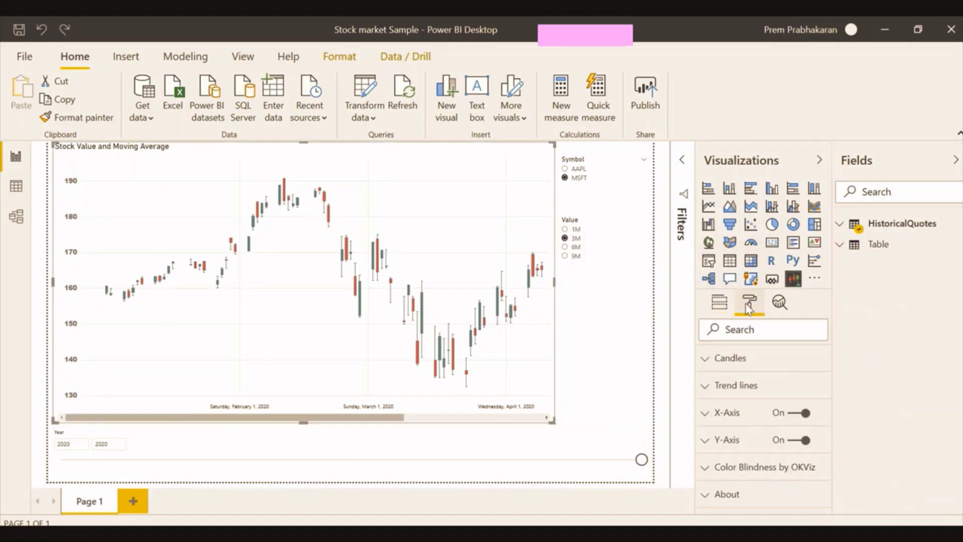
left_click(704, 365)
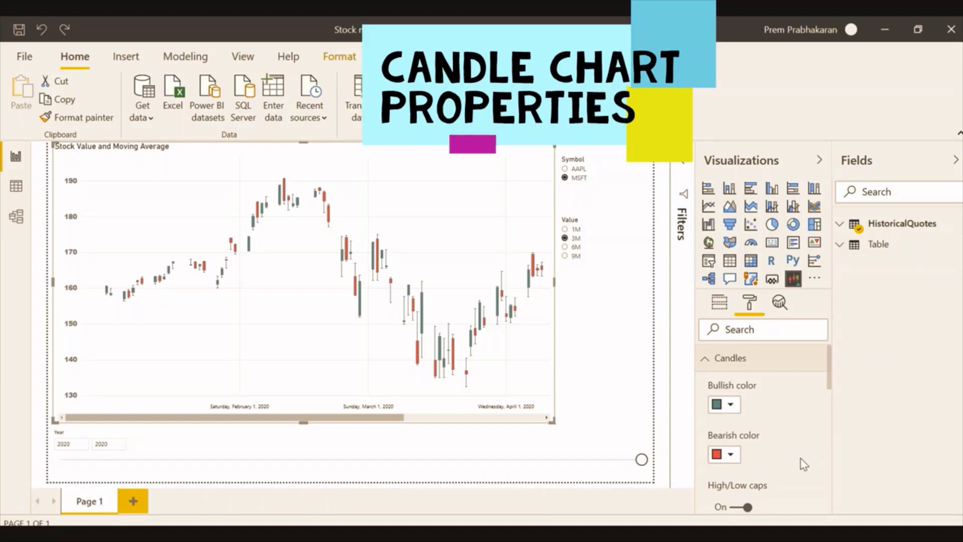
left_click(738, 509)
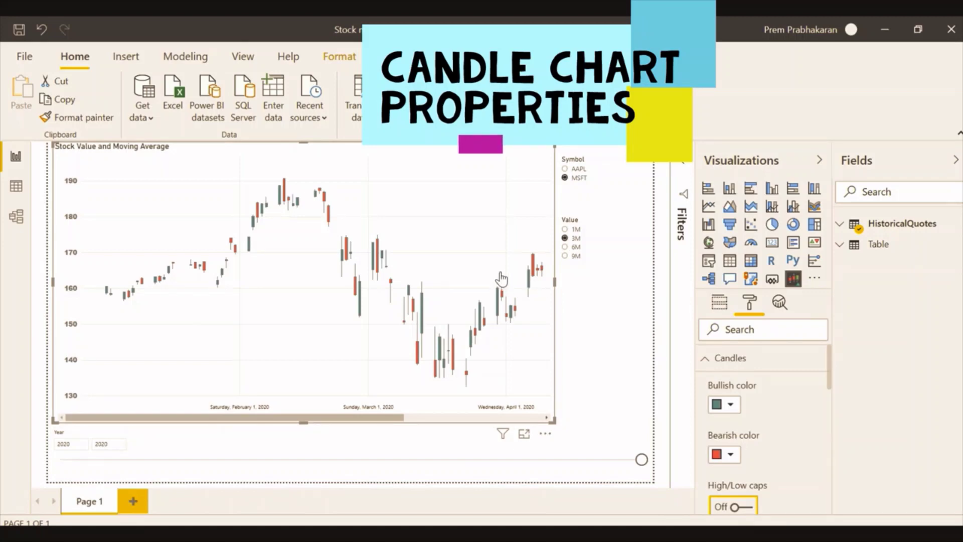
left_click(747, 508)
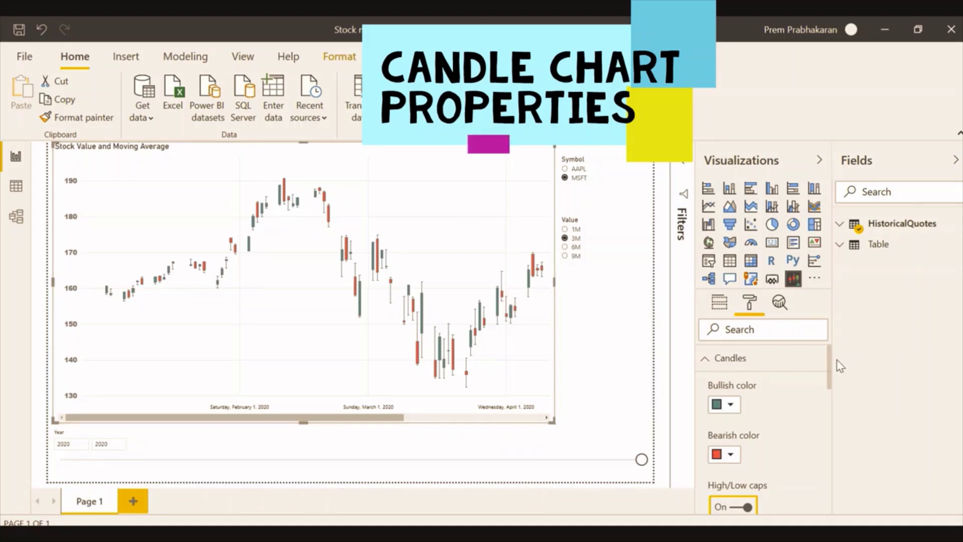
left_click_drag(833, 374, 833, 443)
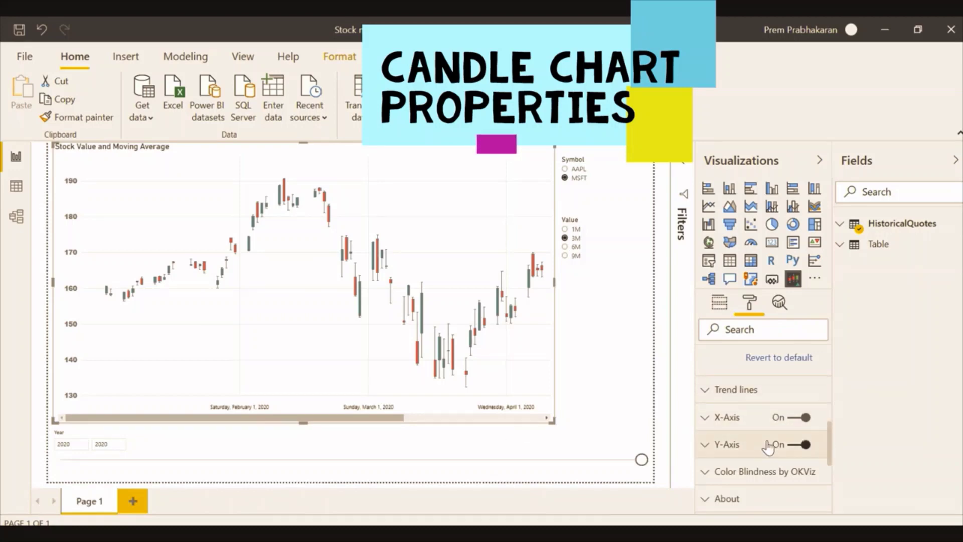
left_click(706, 424)
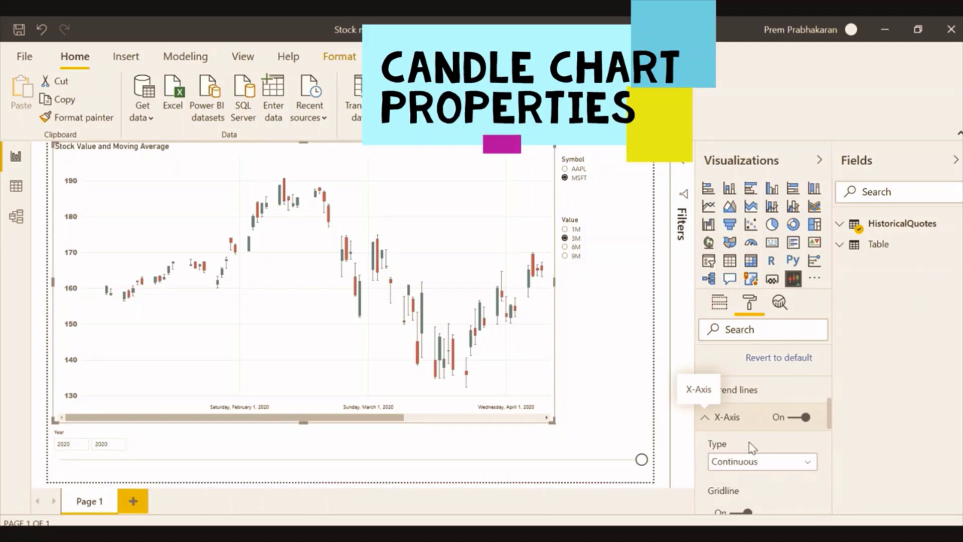
left_click(814, 462)
left_click(766, 496)
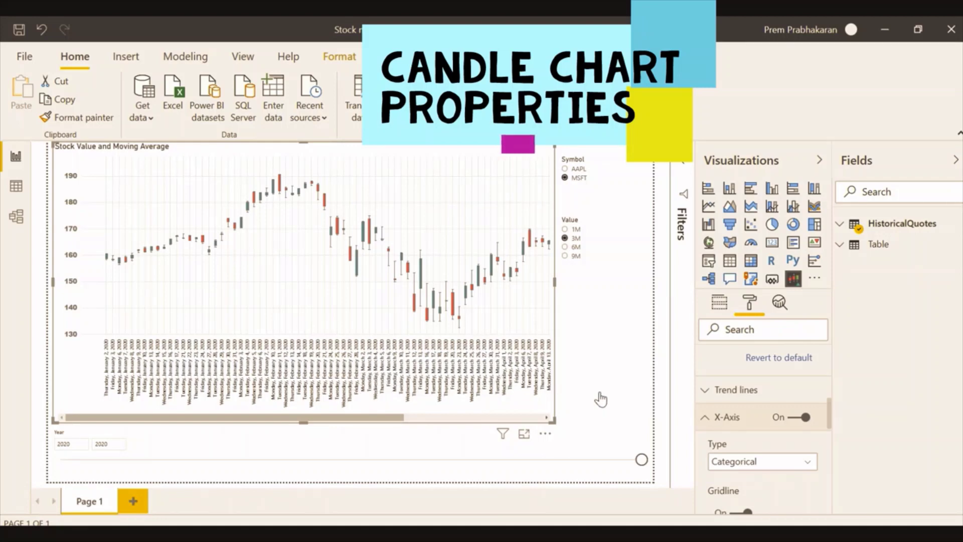
left_click(807, 462)
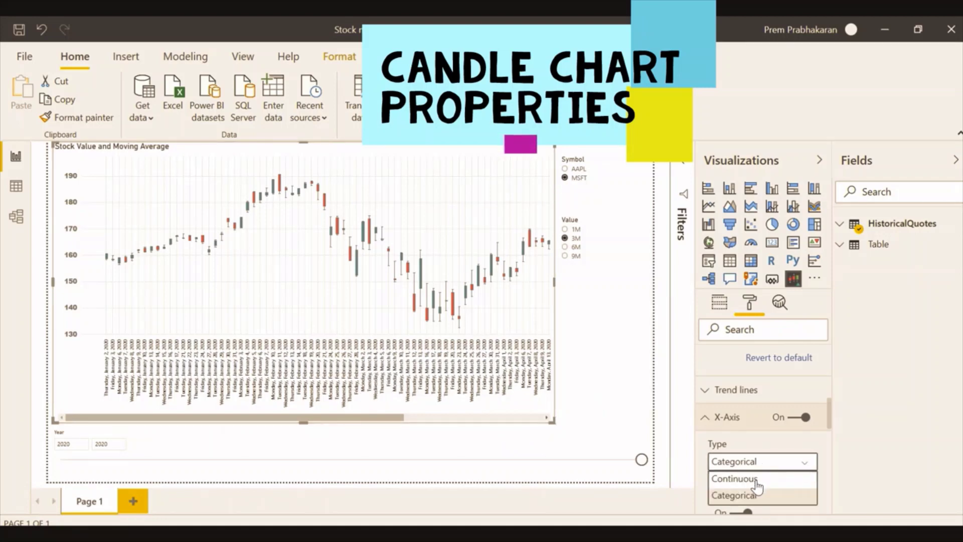
left_click(755, 479)
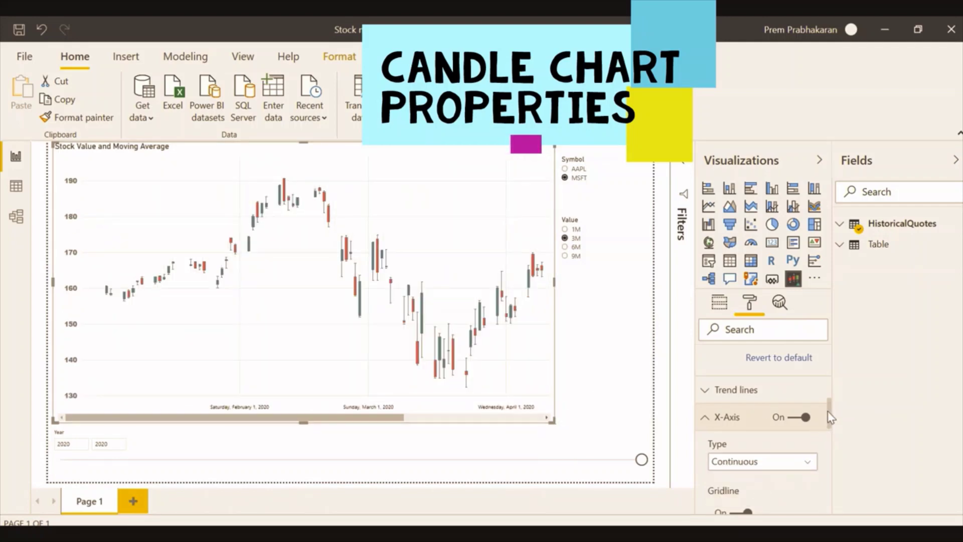
left_click_drag(830, 417, 838, 445)
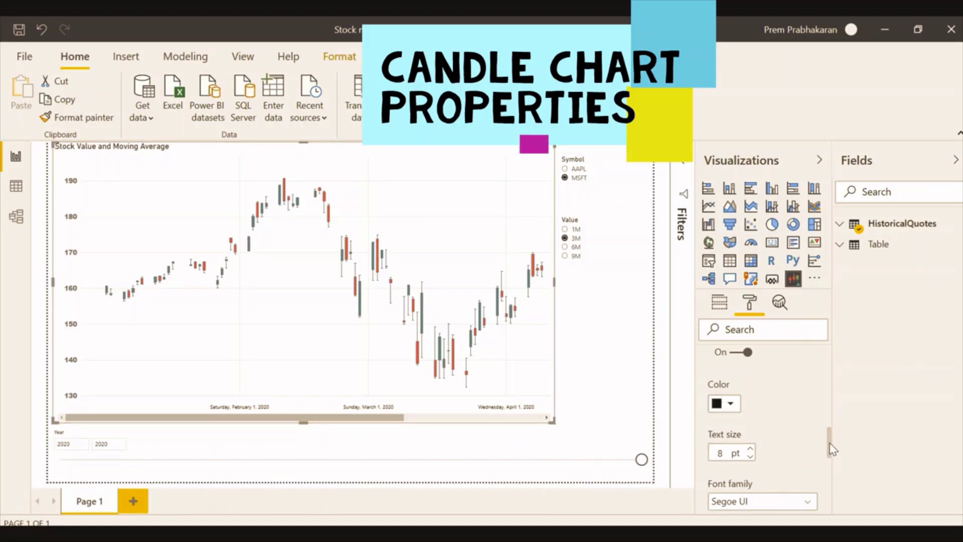
scroll(831, 446, "up", 2)
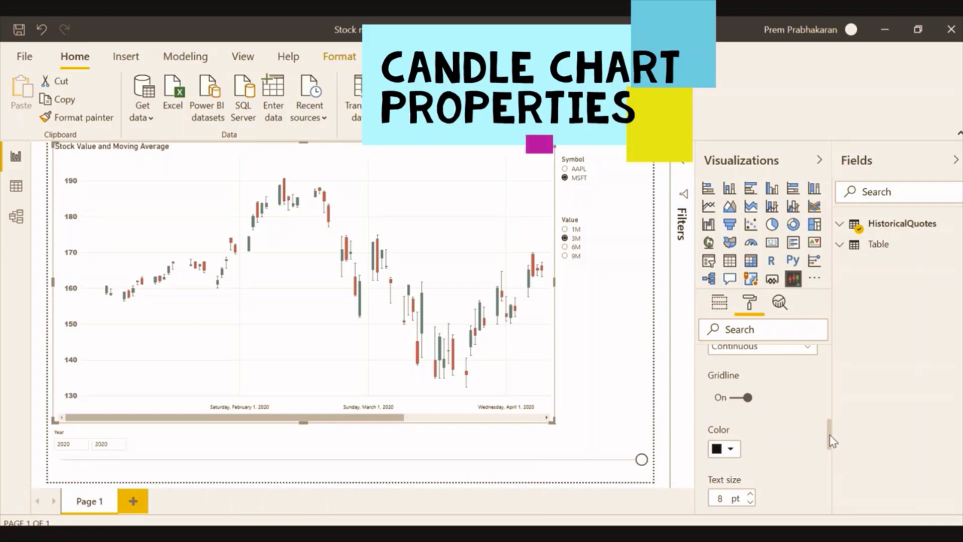
left_click_drag(831, 441, 831, 471)
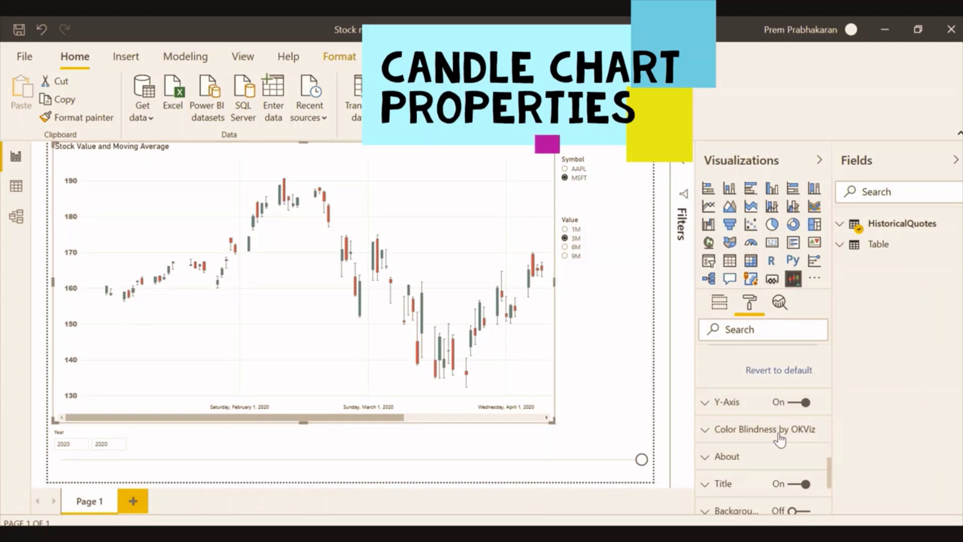
left_click(710, 431)
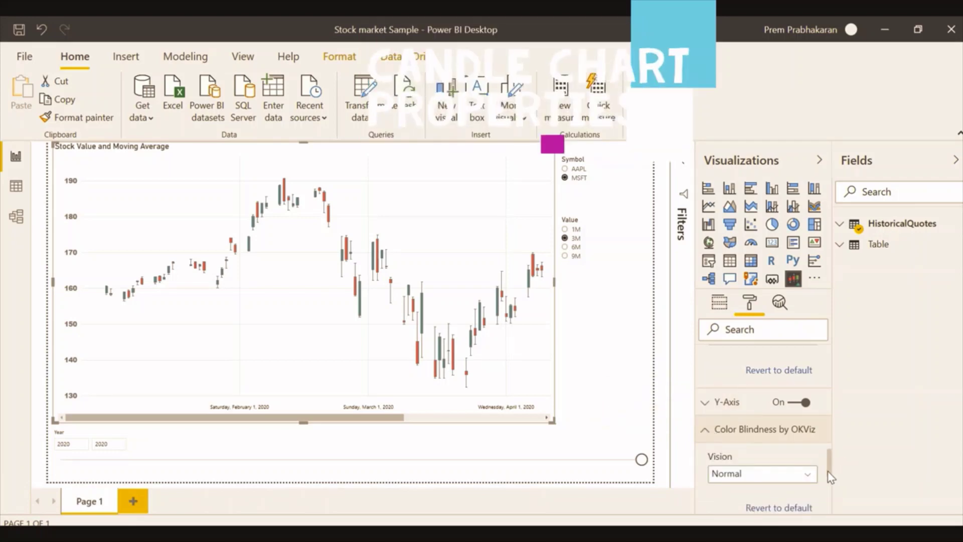
scroll(830, 476, "down", 1)
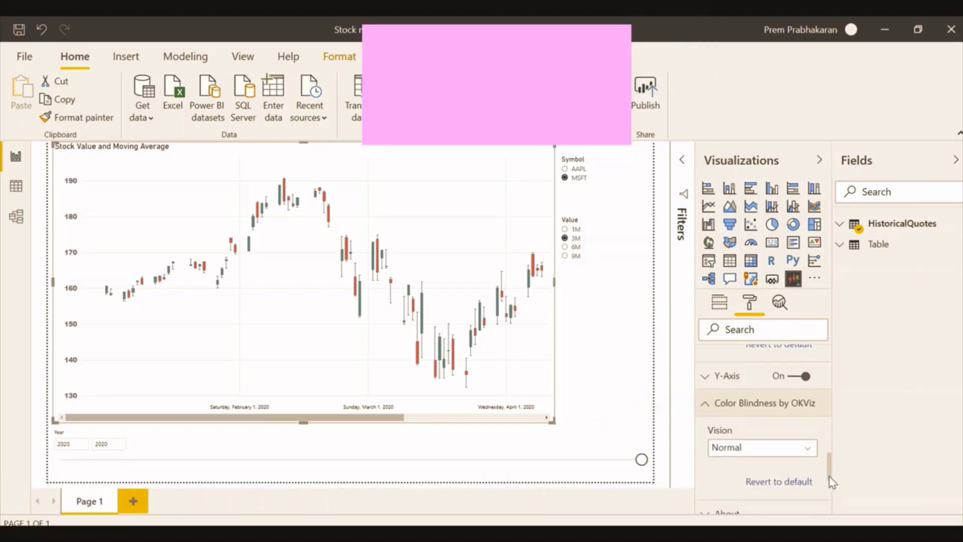
left_click(806, 445)
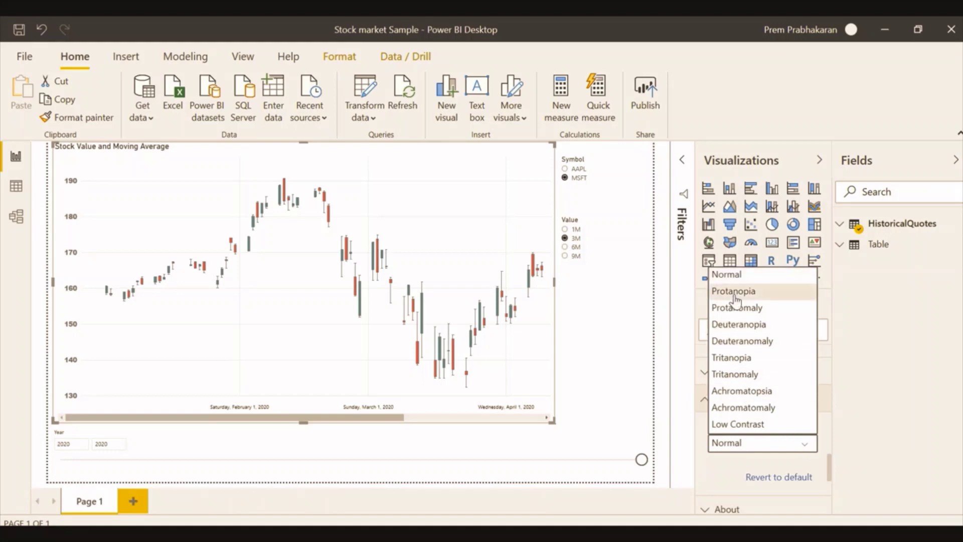
left_click(758, 395)
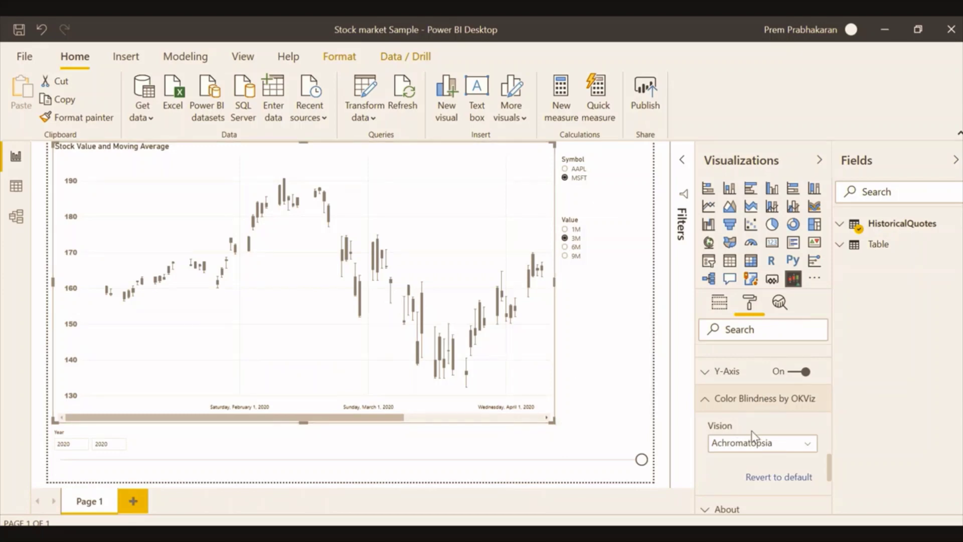
left_click(803, 443)
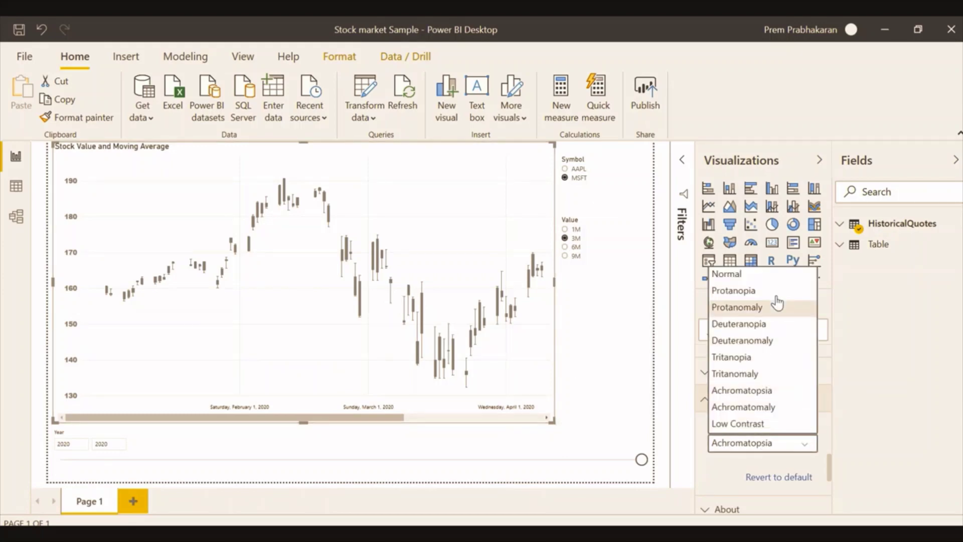
left_click(756, 325)
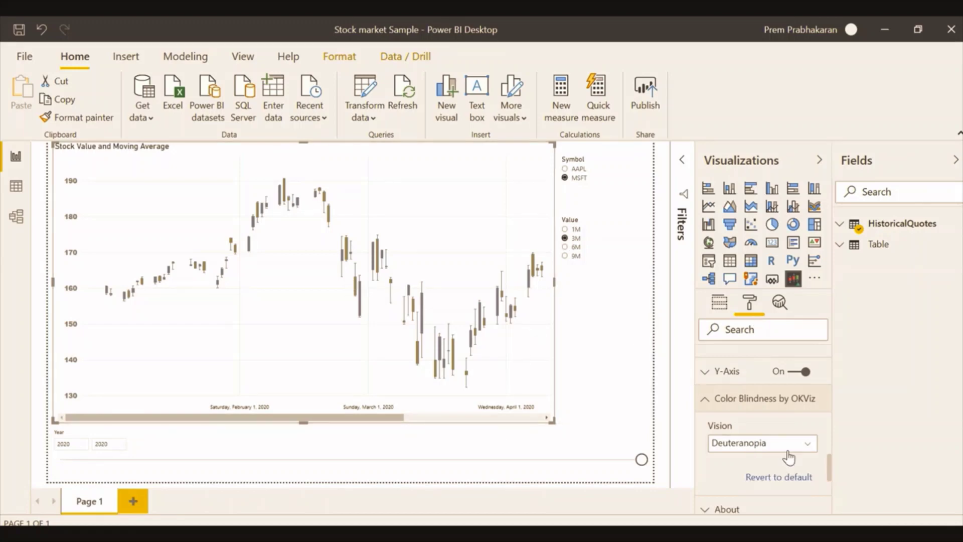
left_click(806, 446)
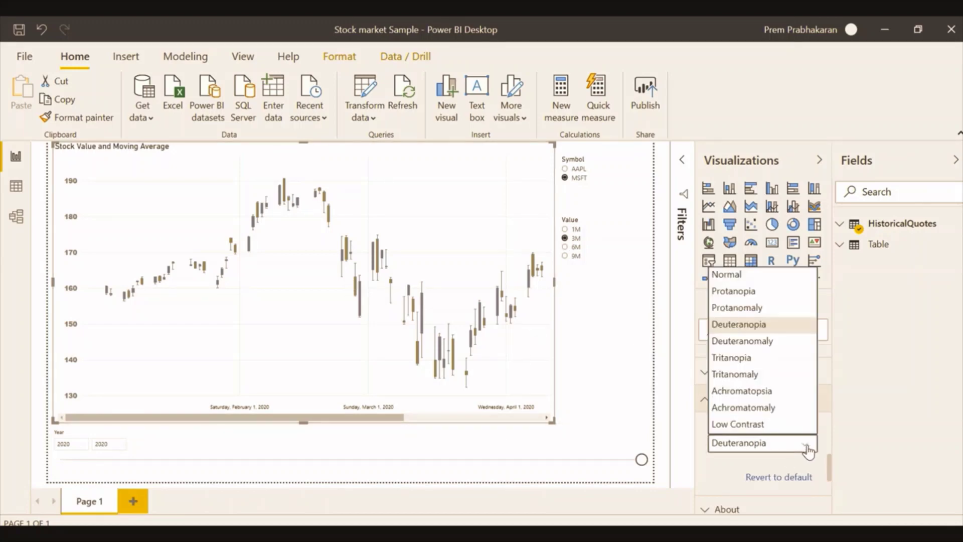
left_click(761, 274)
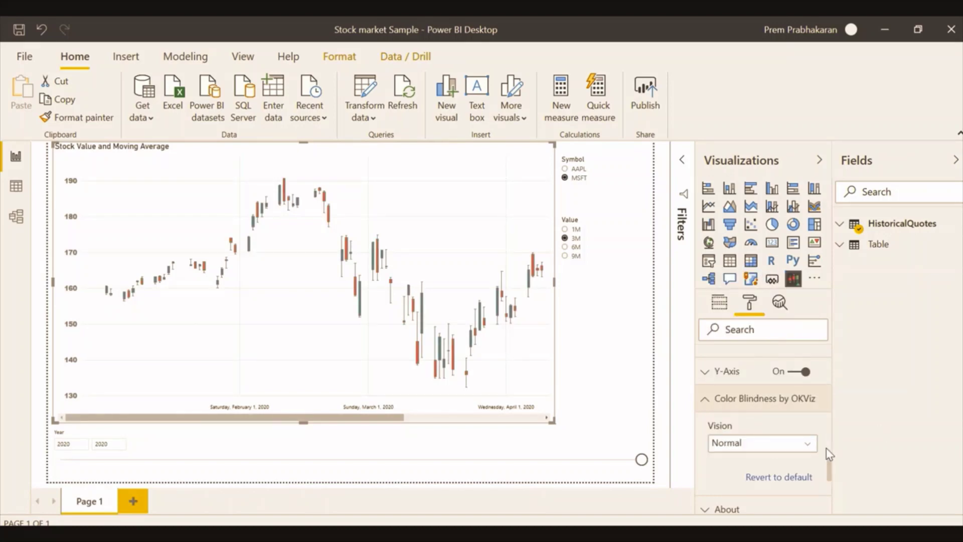
left_click_drag(832, 464, 833, 491)
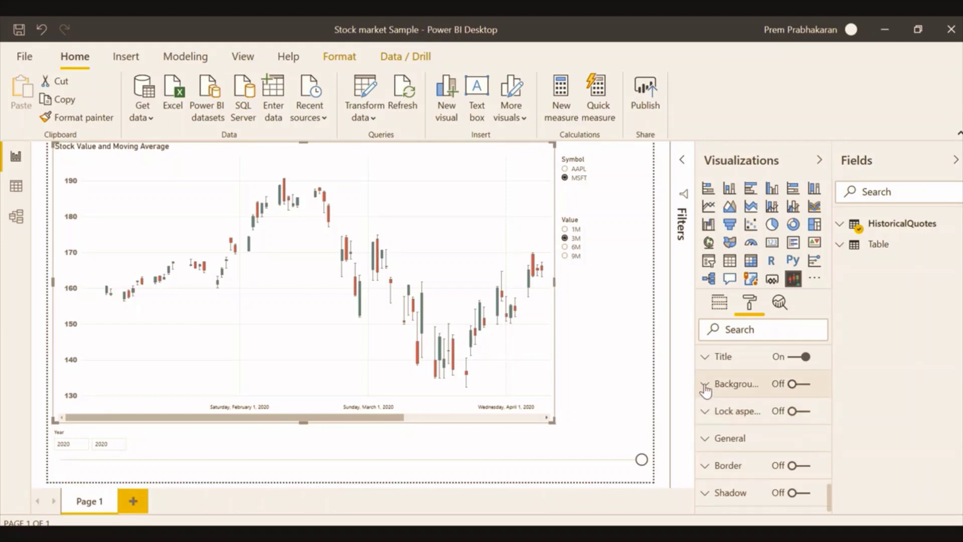
Step: Turn the chart background on at 71% transparency, cancelling the diverging conditional colour setup
left_click(729, 389)
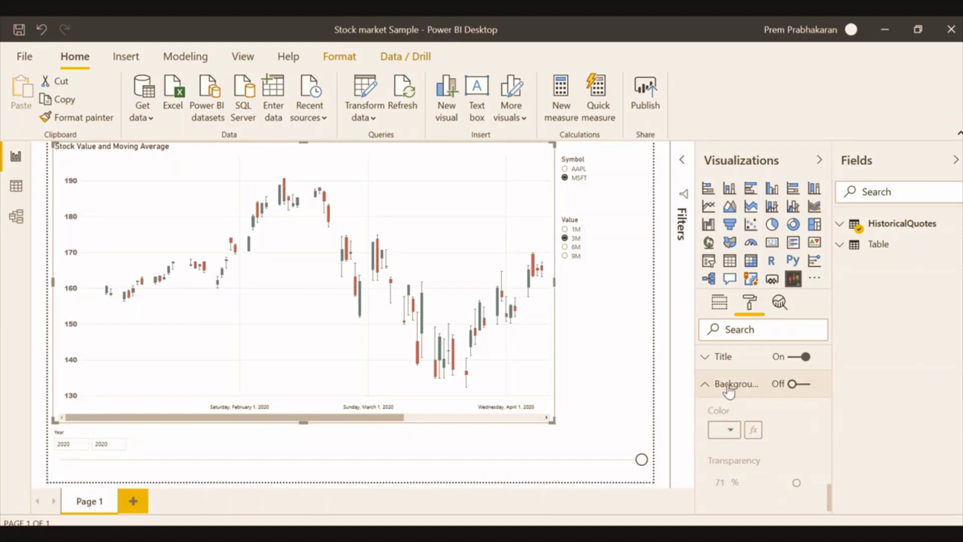
left_click(808, 386)
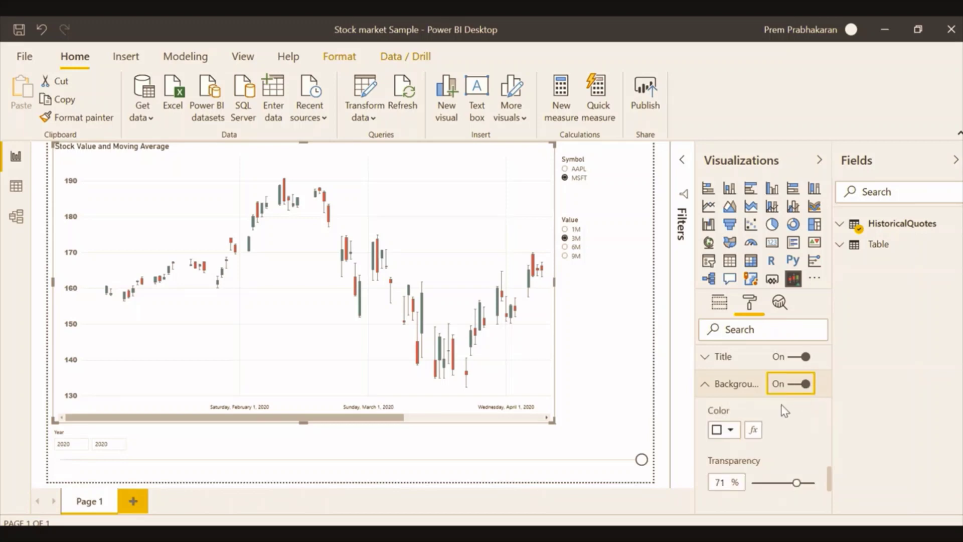
left_click(752, 431)
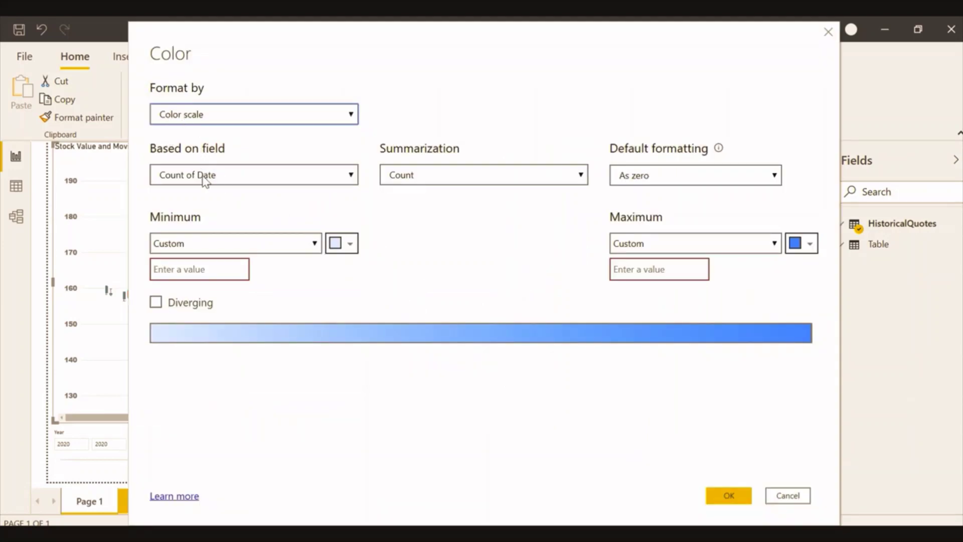
left_click(159, 303)
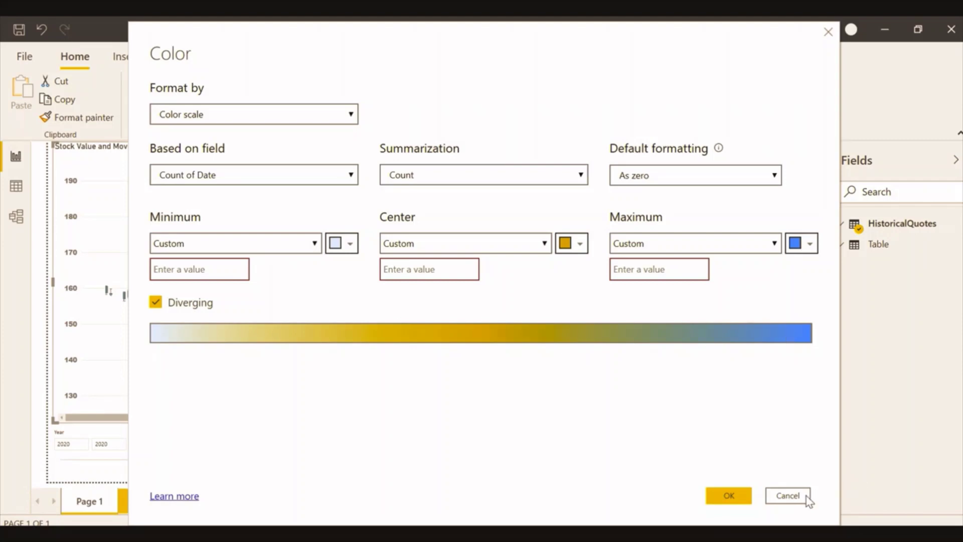
left_click(786, 496)
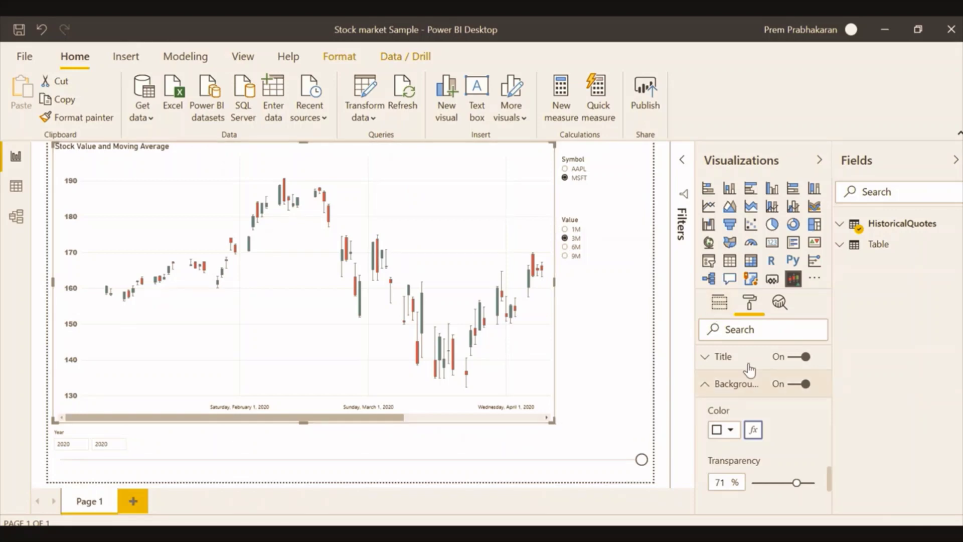
Step: Add the 1M and 3M measures to the chart's Trend Lines and set the Value slicer to 1M
left_click(718, 303)
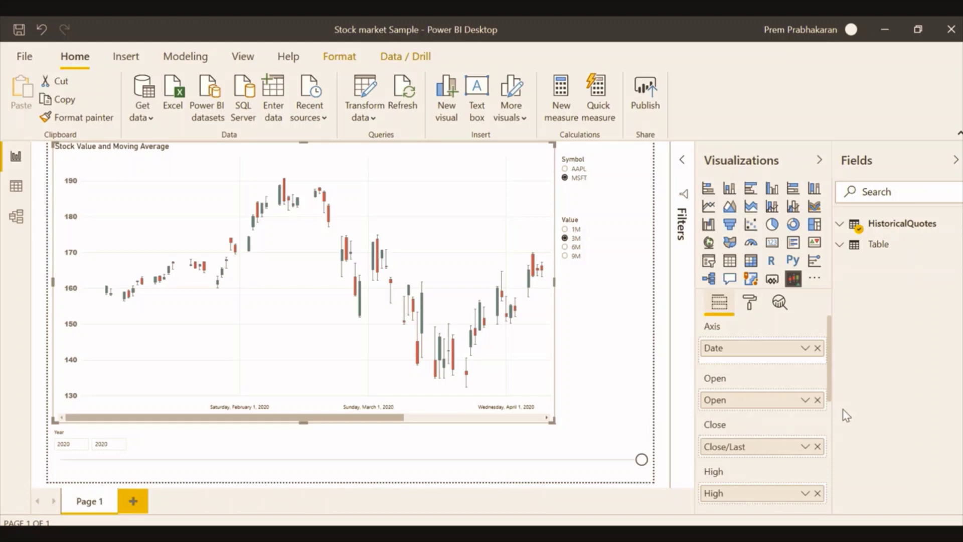
left_click_drag(830, 375, 842, 463)
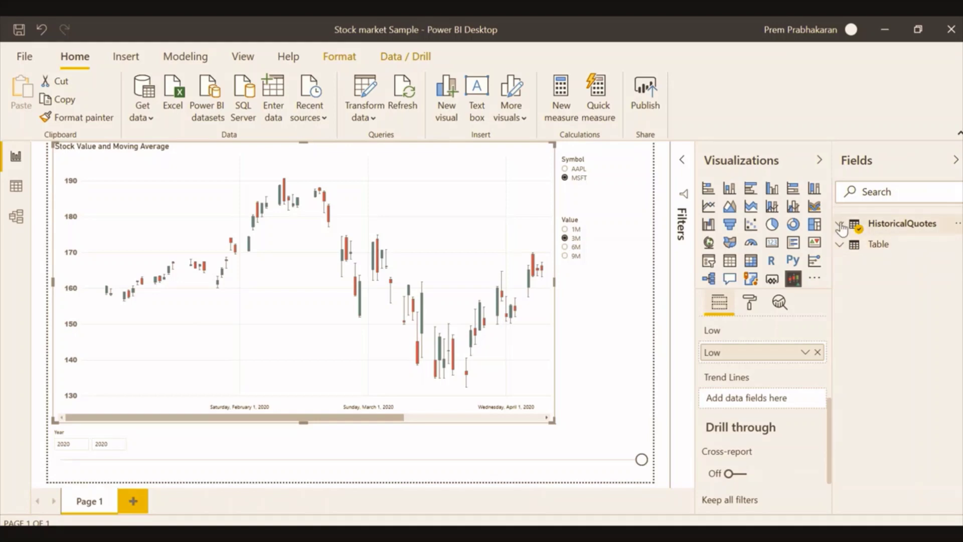
left_click(882, 224)
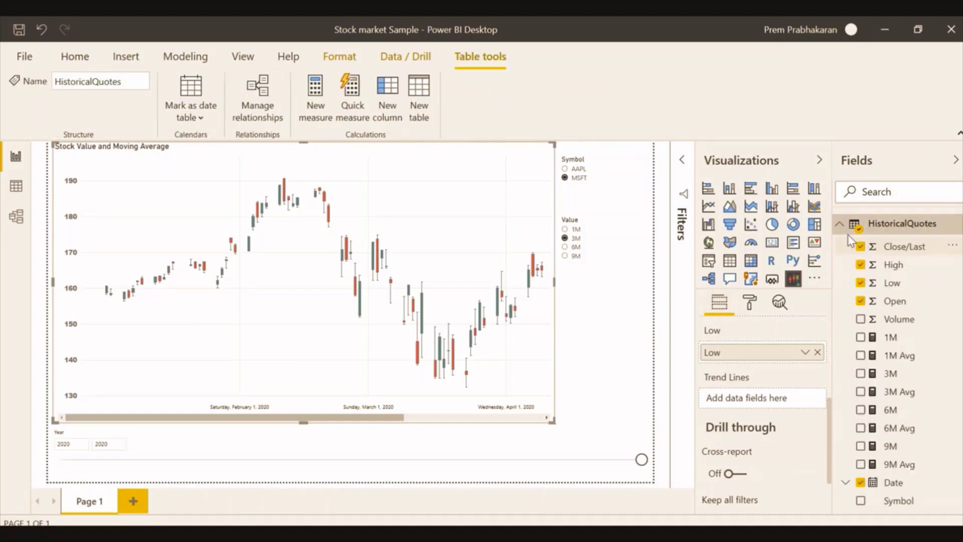
left_click_drag(890, 339, 752, 404)
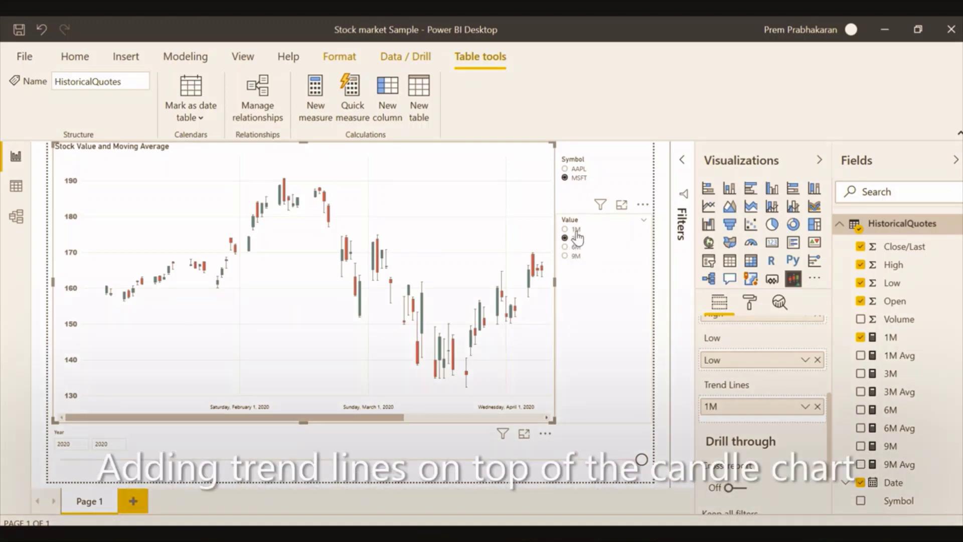
left_click(576, 230)
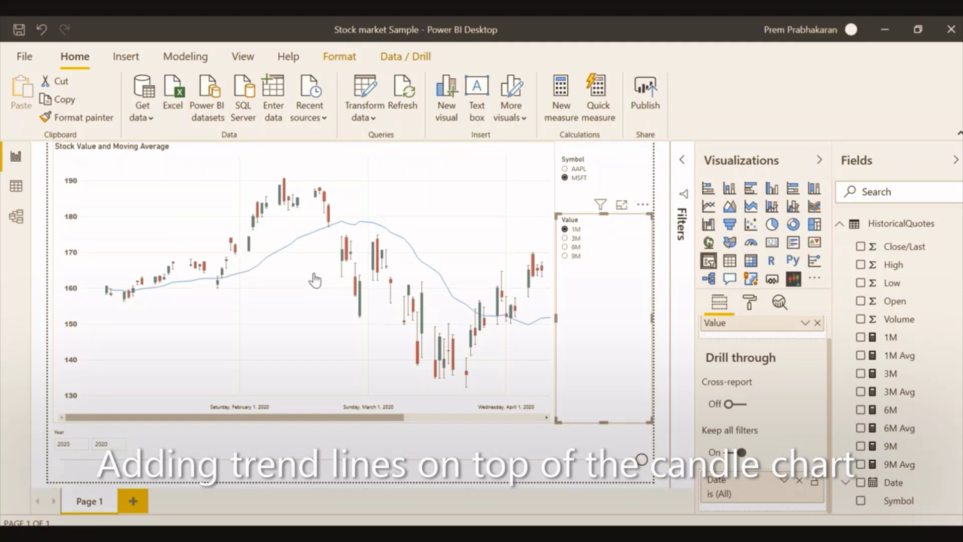
left_click(521, 261)
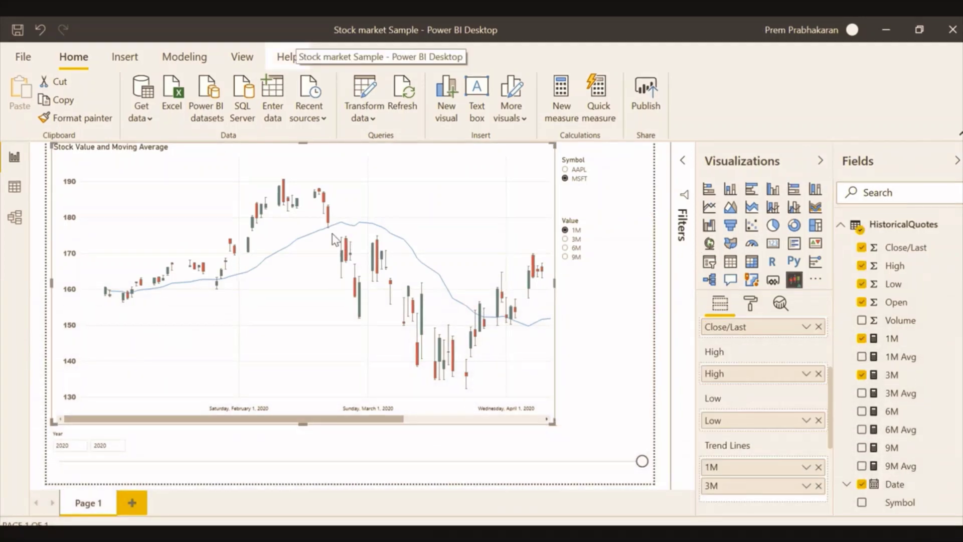